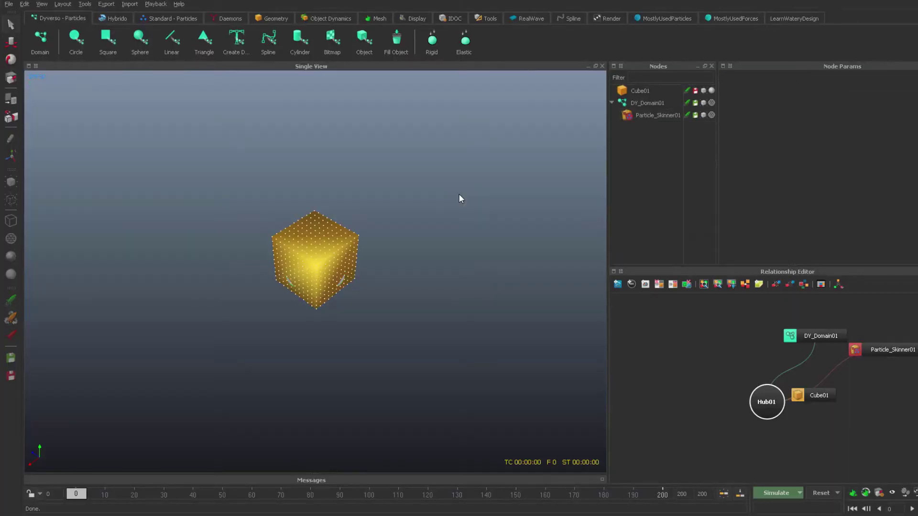
Toggle the objects' ANIMATION (.sd) and CACHE (.bdc) exports in Export Central, and close it.
key("F12")
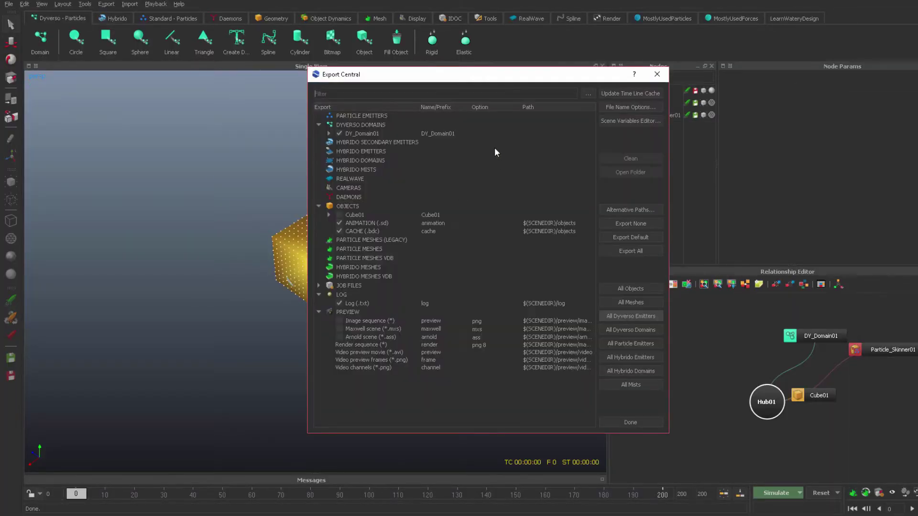
left_click(339, 223)
left_click(339, 231)
key("Escape")
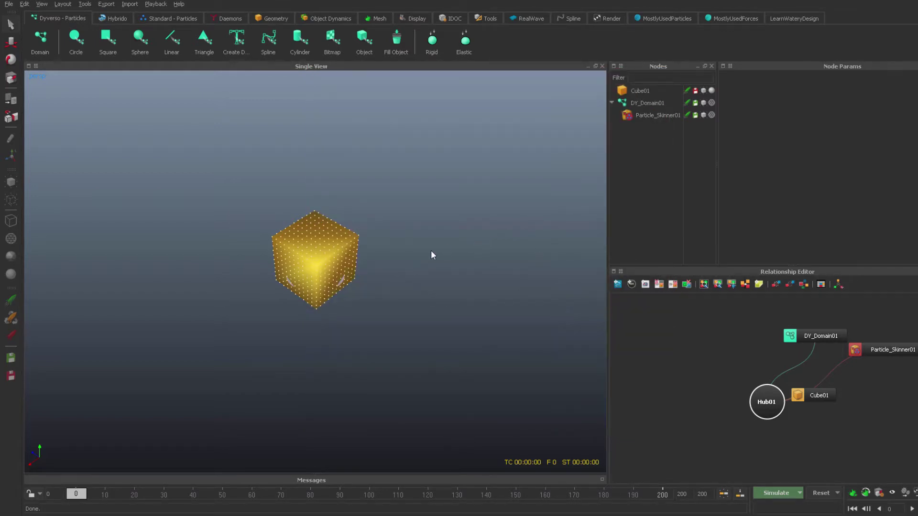
Inspect Particle_Skinner01's daemon parameters, including Search Distance and Max Control Particles.
left_click(665, 115)
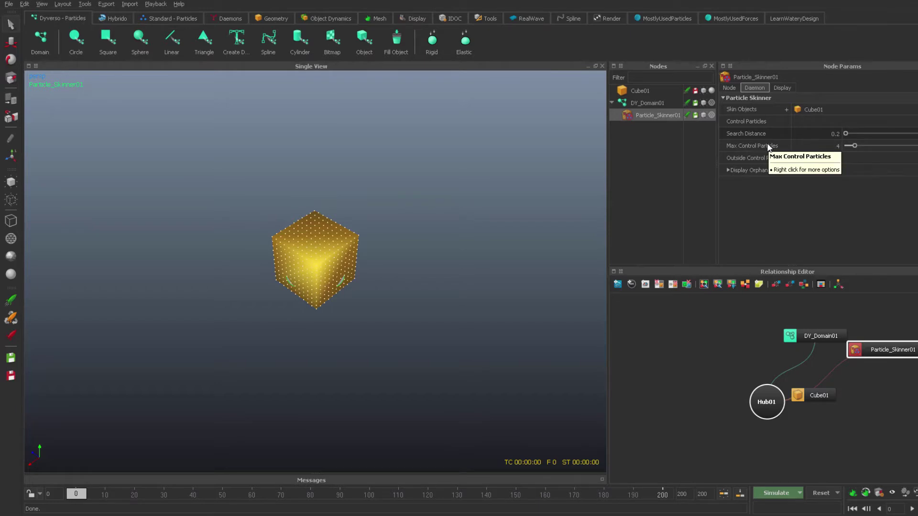
double_click(838, 146)
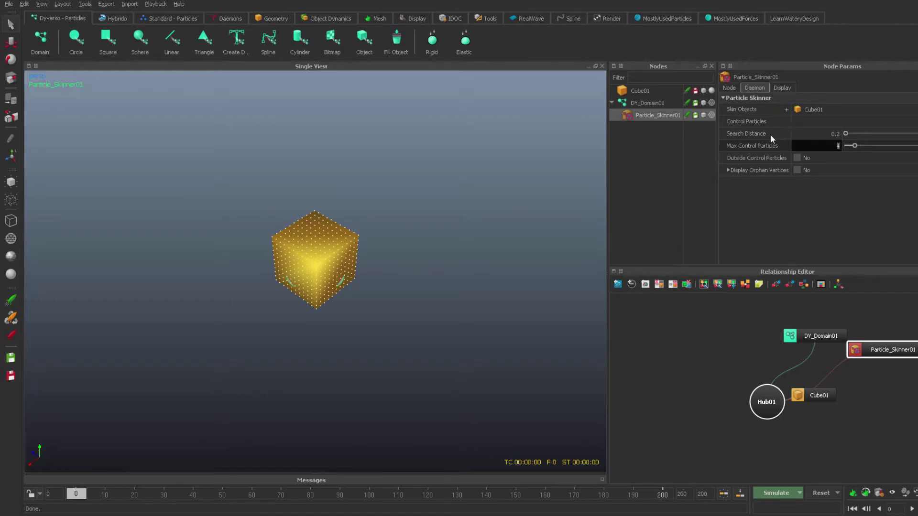
key("Return")
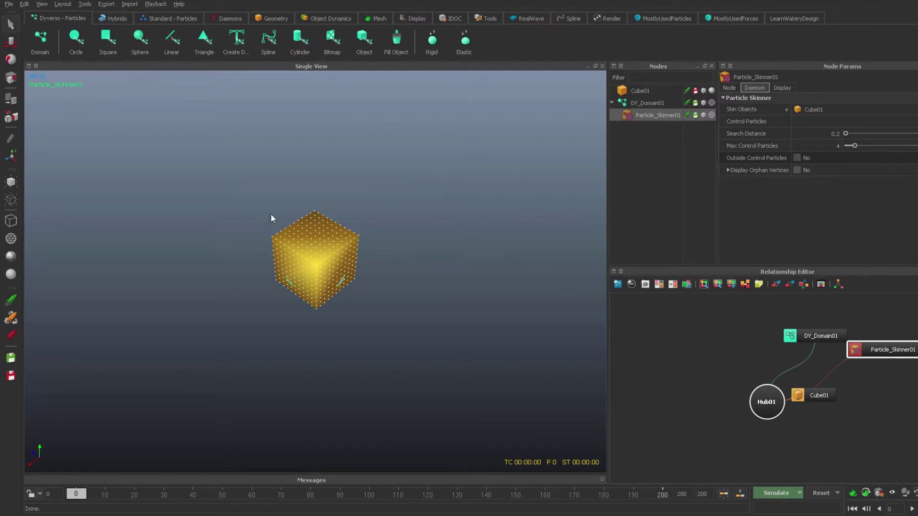
left_click(315, 257)
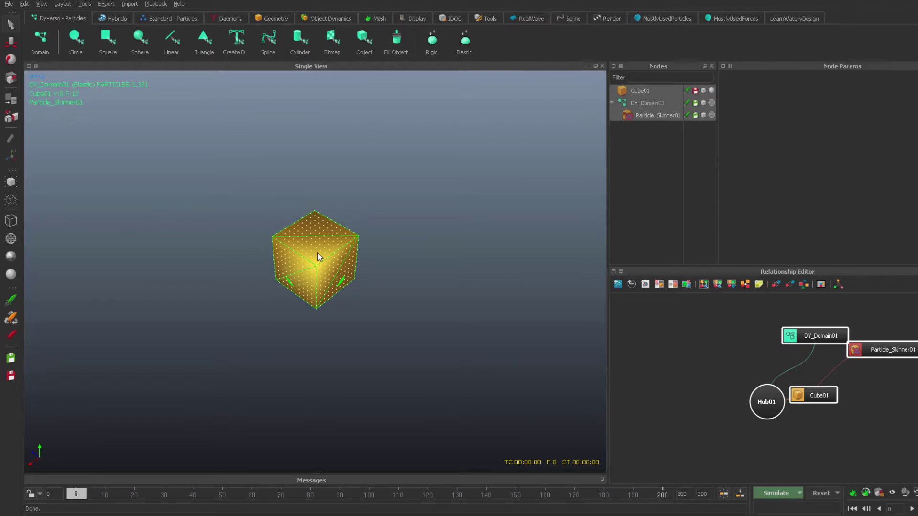
left_click_drag(315, 212, 317, 249)
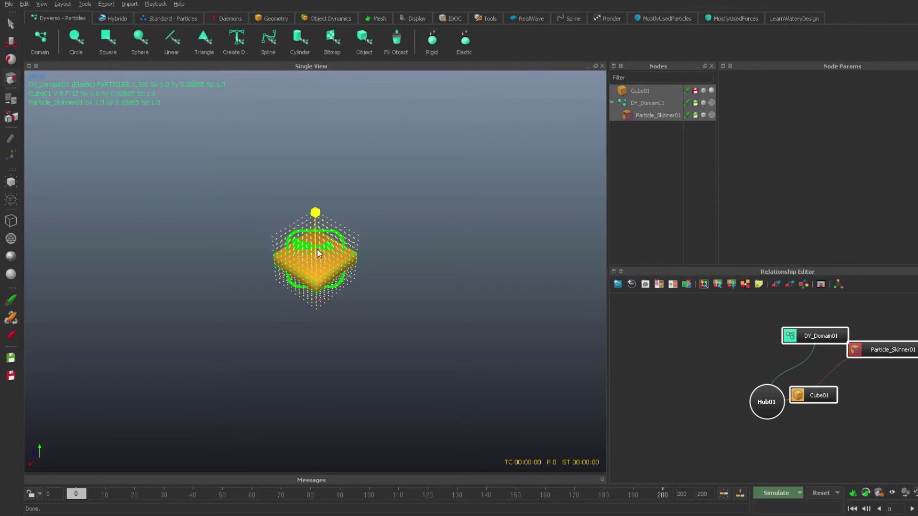
key("ctrl+z")
Flatten Cube01 to a Y scale of about 0.027 and enable Outside Control Particles on Particle_Skinner01.
left_click(643, 91)
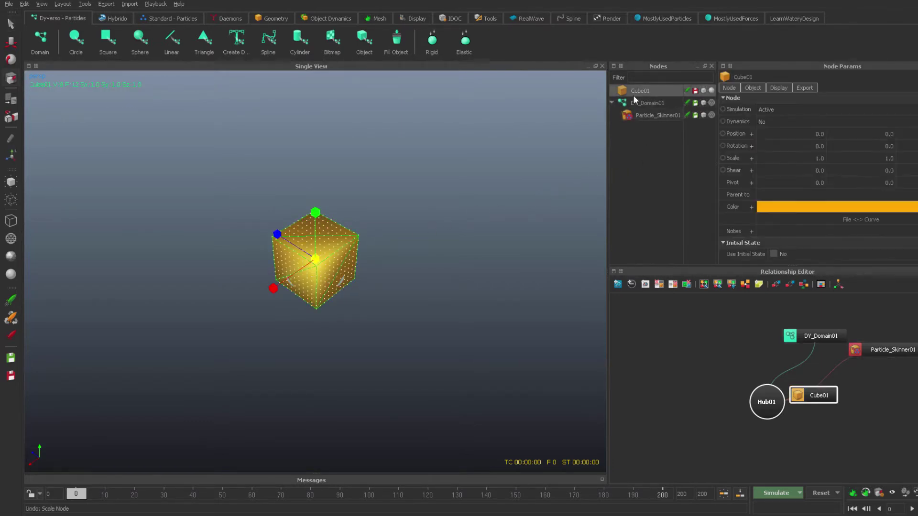
left_click_drag(315, 213, 312, 258)
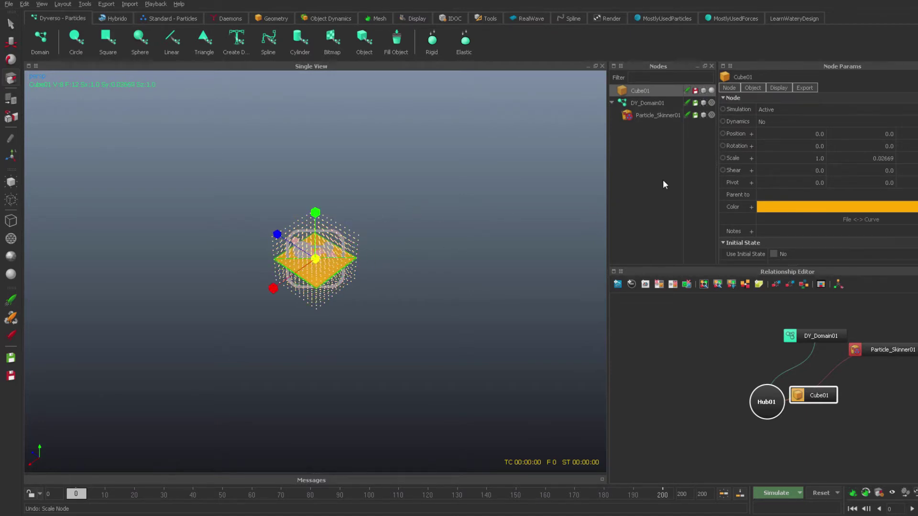
left_click(658, 115)
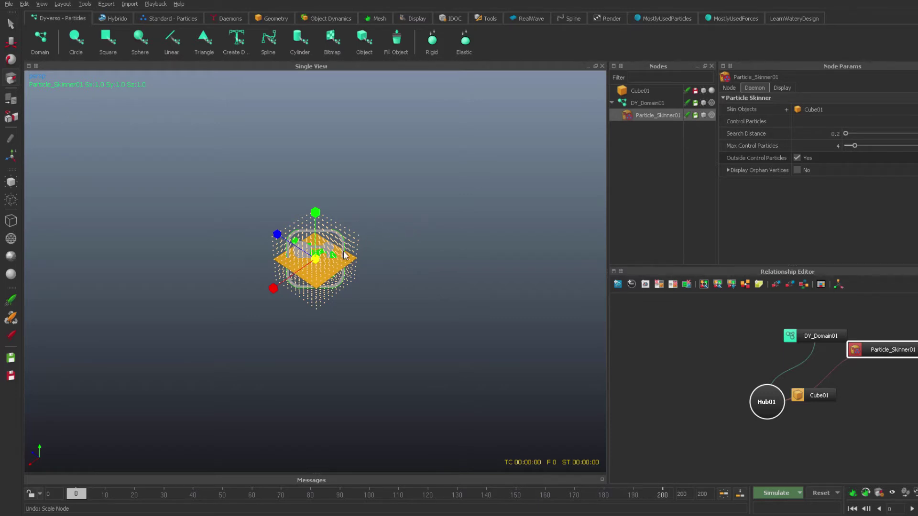
Examine DY_Domain01's domain parameters, checking its assigned objects, Body stiffness and Resolution.
left_click(653, 102)
left_click(653, 115)
left_click(655, 103)
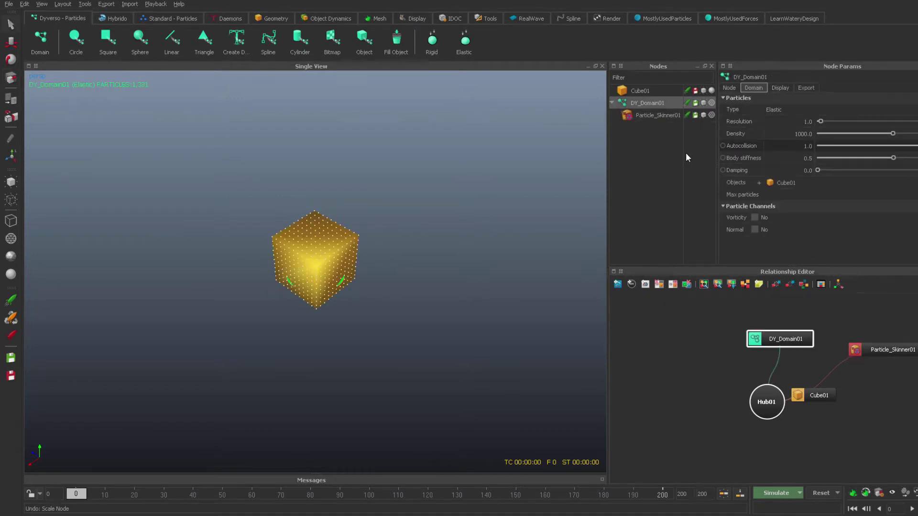
left_click(759, 183)
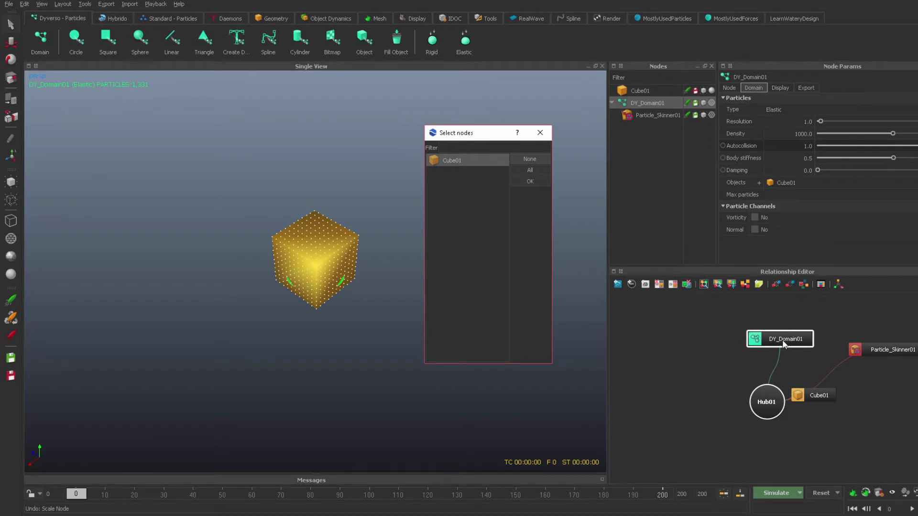
key("Escape")
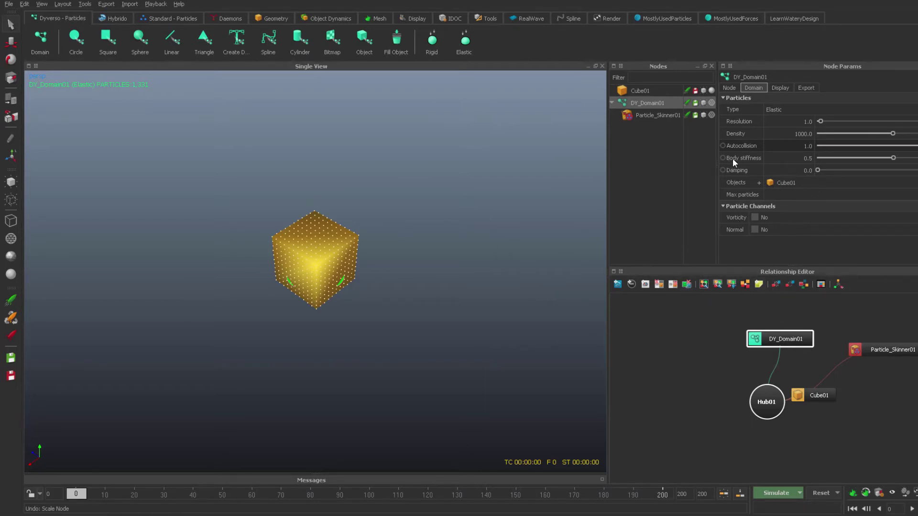
left_click(797, 159)
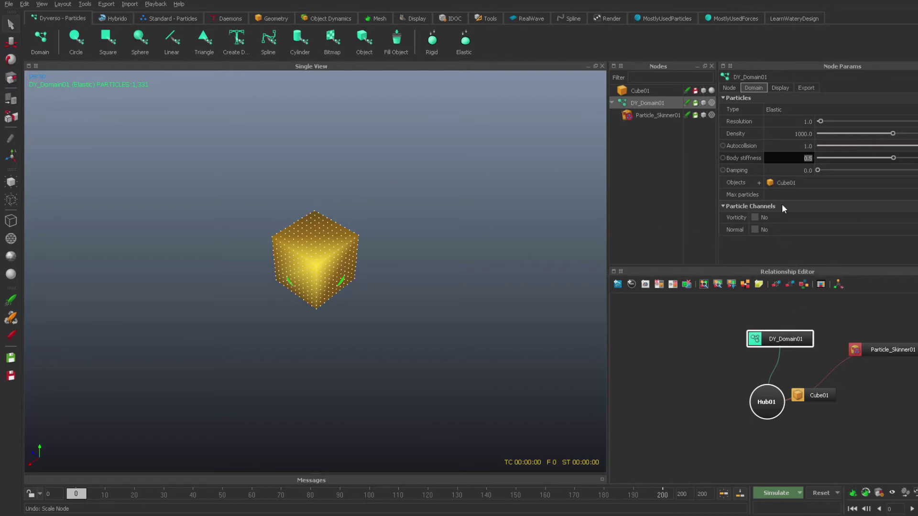
left_click(804, 122)
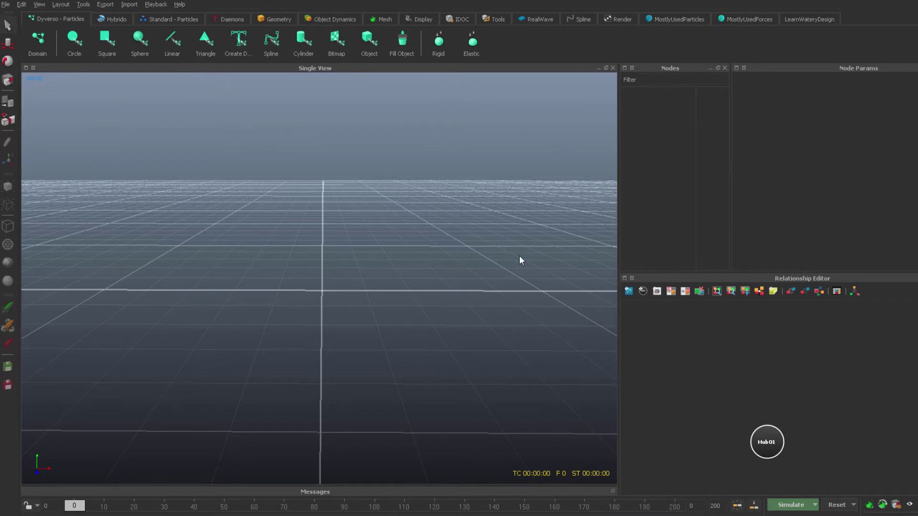
Add a cube to the empty scene and create an elastic Dyverso particle body from it.
left_click_drag(456, 288, 412, 230, "alt")
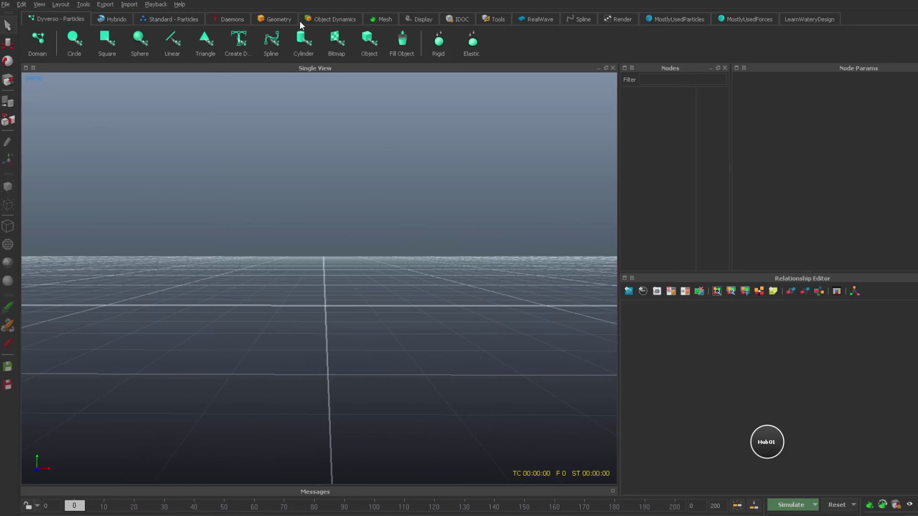
left_click(276, 20)
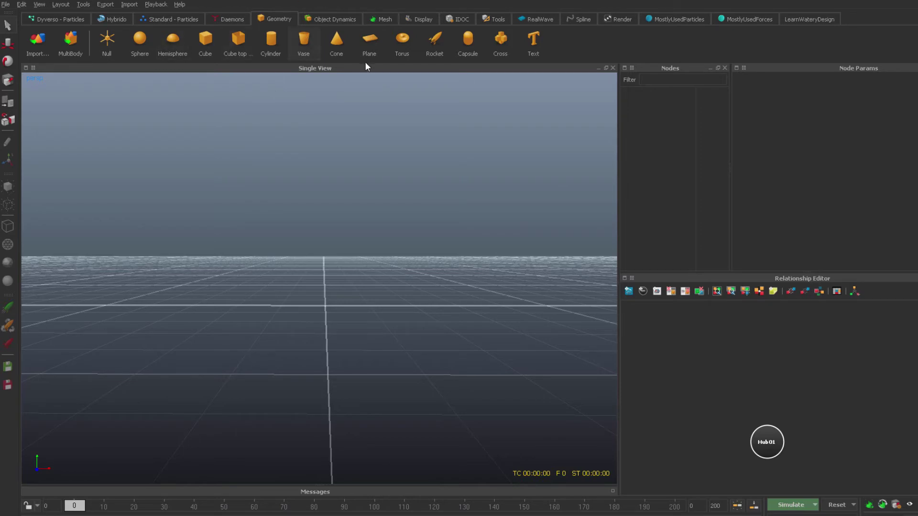
left_click(202, 43)
left_click_drag(392, 322, 133, 123, "alt")
left_click(50, 19)
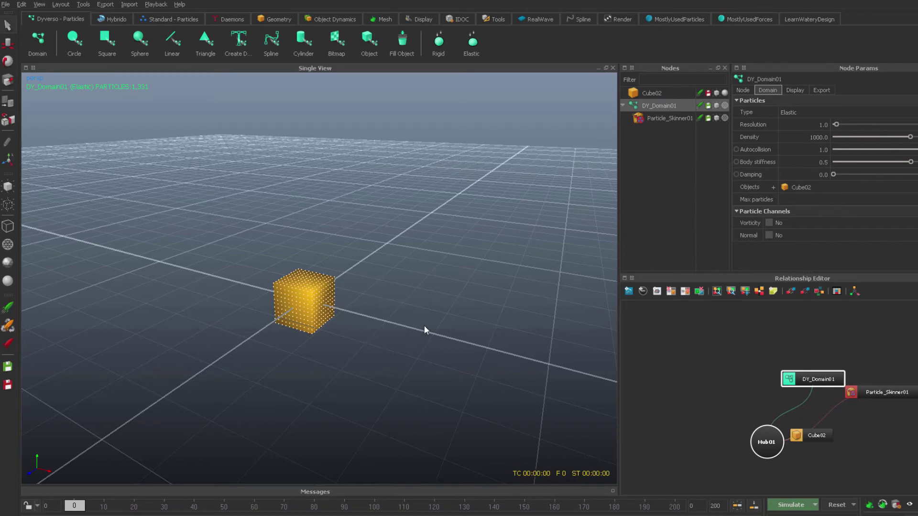
Reposition the DY_Domain01 node directly above Hub01 in the Relationship Editor.
left_click_drag(425, 330, 520, 250, "alt")
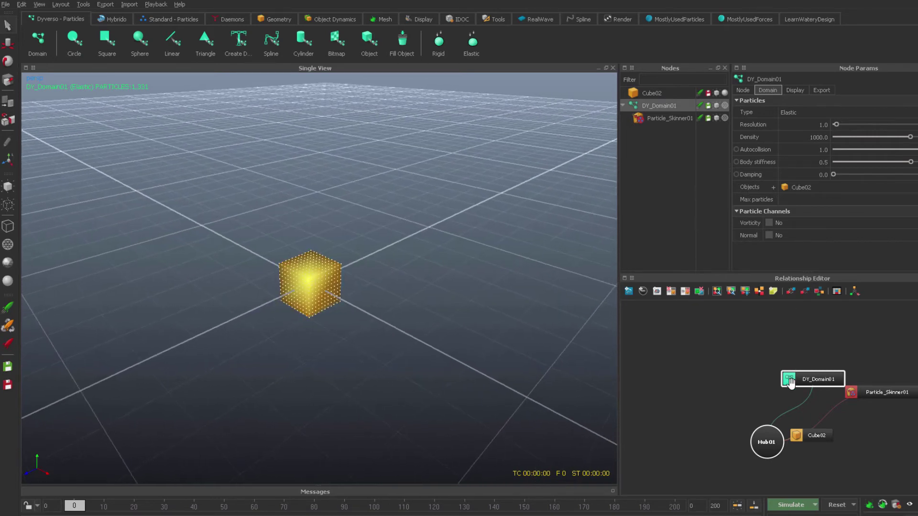
left_click_drag(790, 382, 761, 375)
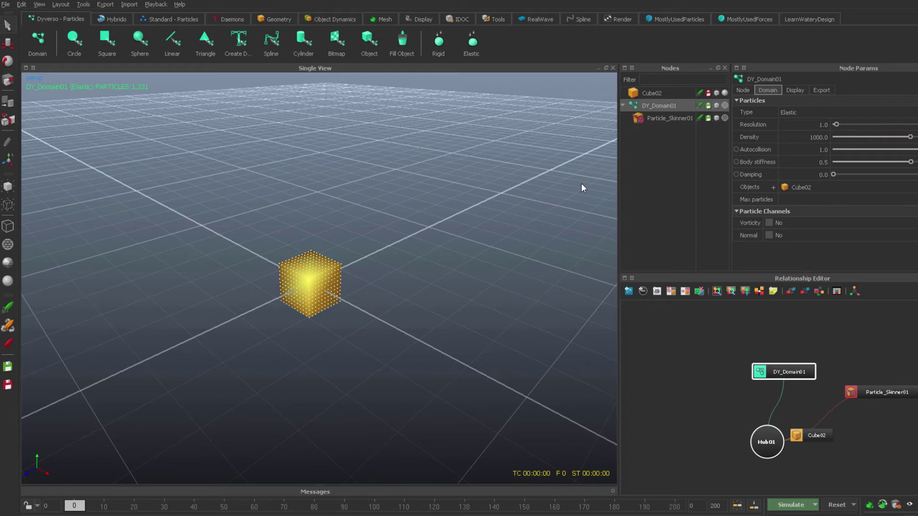
mouse_move(340, 286)
left_mouse_down("alt")
mouse_move(352, 297)
mouse_move(349, 260)
mouse_move(349, 281)
left_mouse_up("alt")
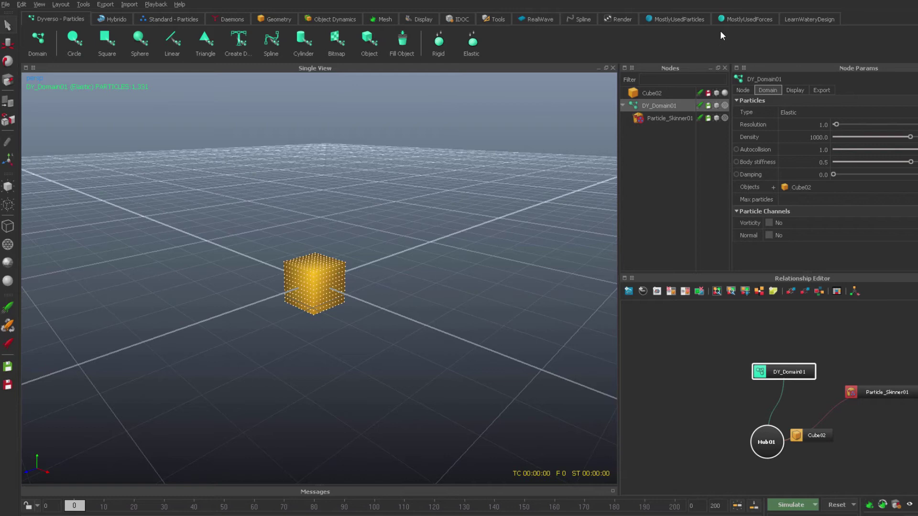
Add a Gravity daemon and a plane as the ground of the scene.
left_click(231, 20)
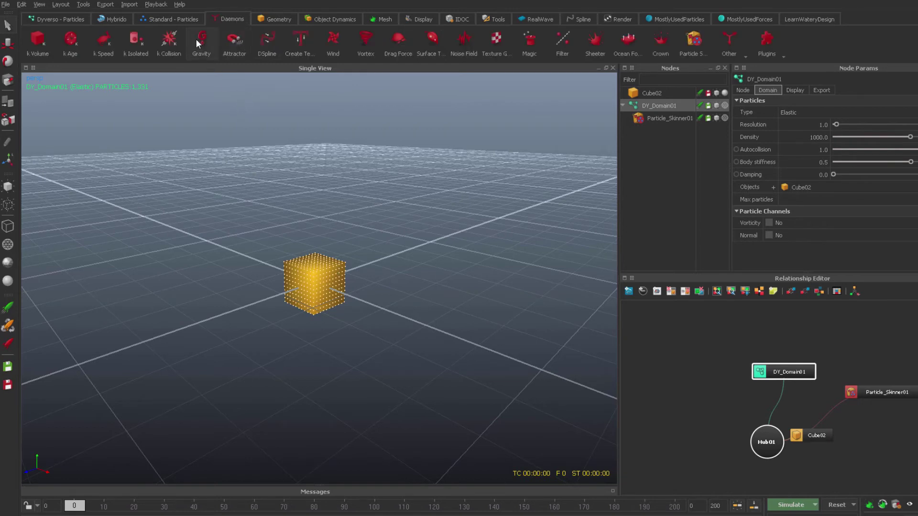
left_click(200, 40)
left_click(277, 19)
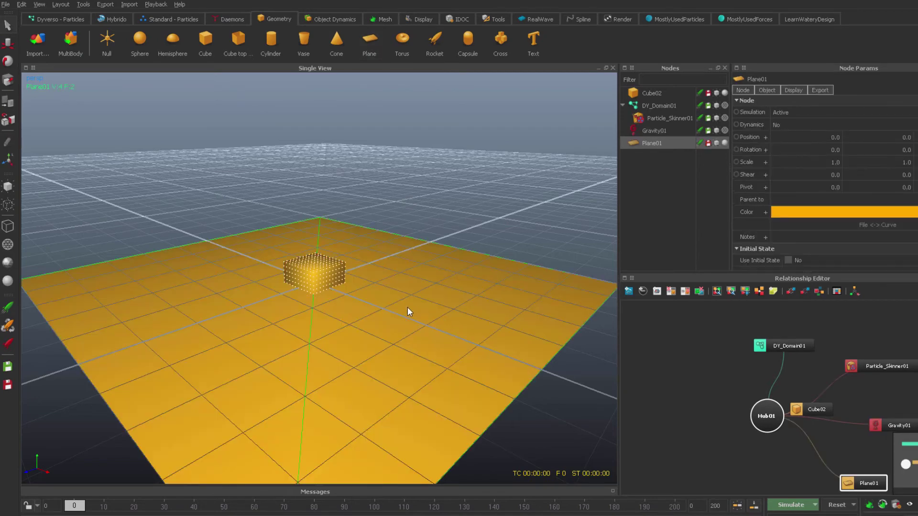
Raise Cube02 above the plane to a Y position of about 3.42 and reset the scene so the particles follow it.
left_click(662, 92)
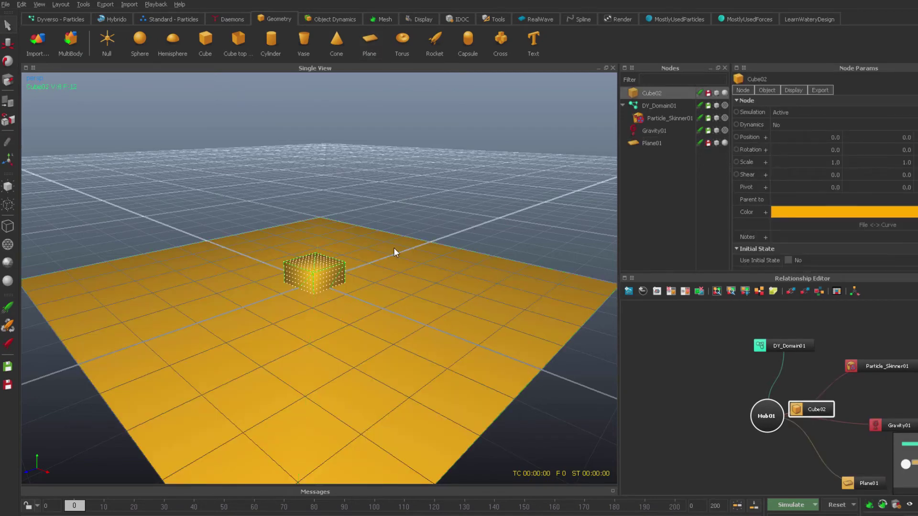
key("w")
left_click_drag(314, 216, 313, 65)
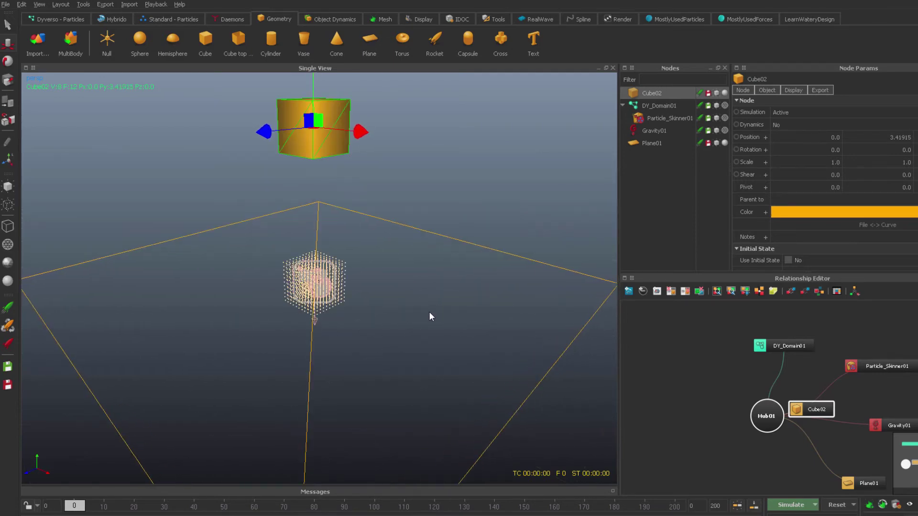
key("ctrl+r")
left_click(484, 266)
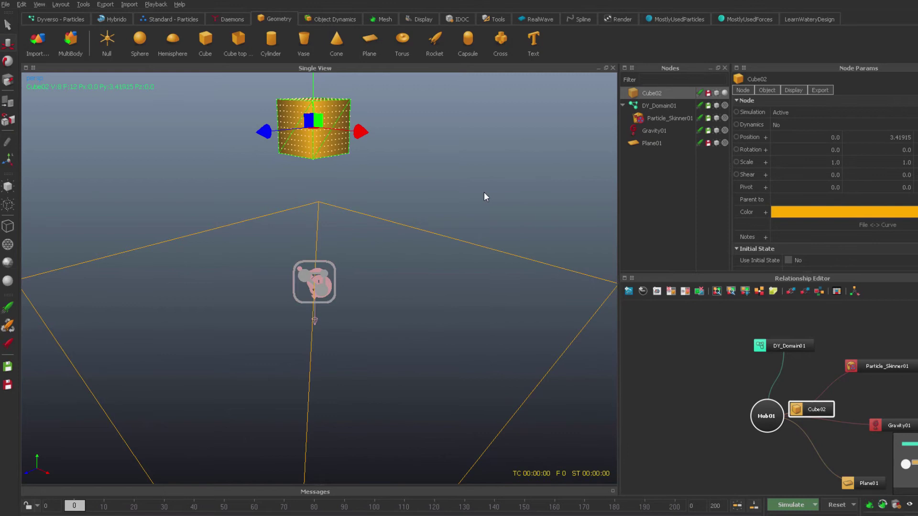
key("q")
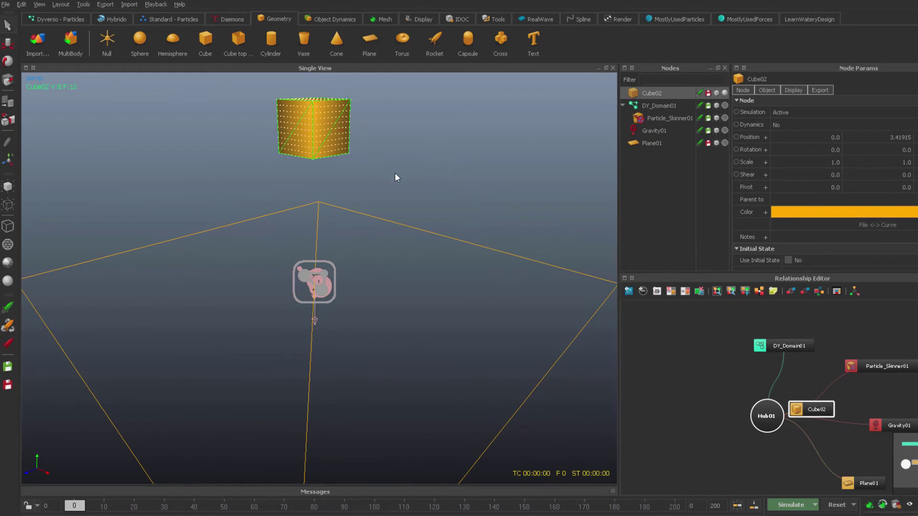
Hide Cube02 in the viewport and turn off caching for DY_Domain01.
left_click_drag(394, 173, 392, 189, "alt")
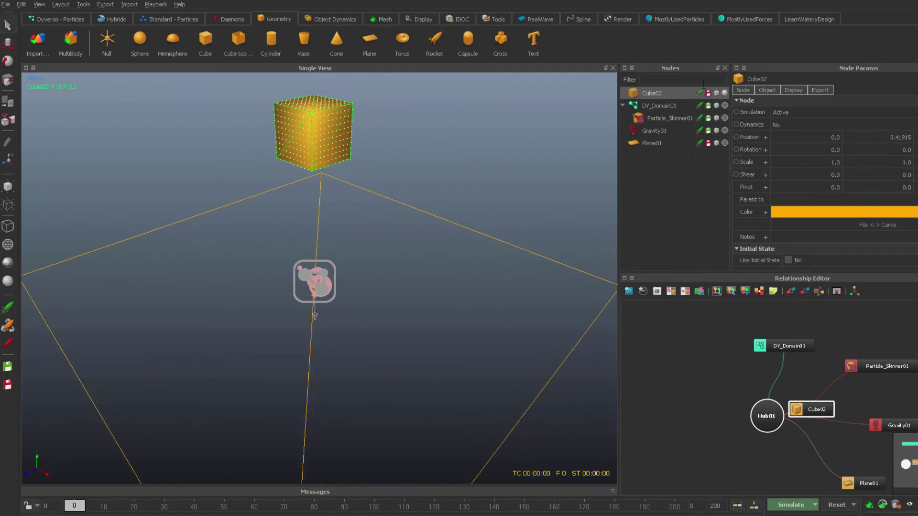
left_click(716, 93)
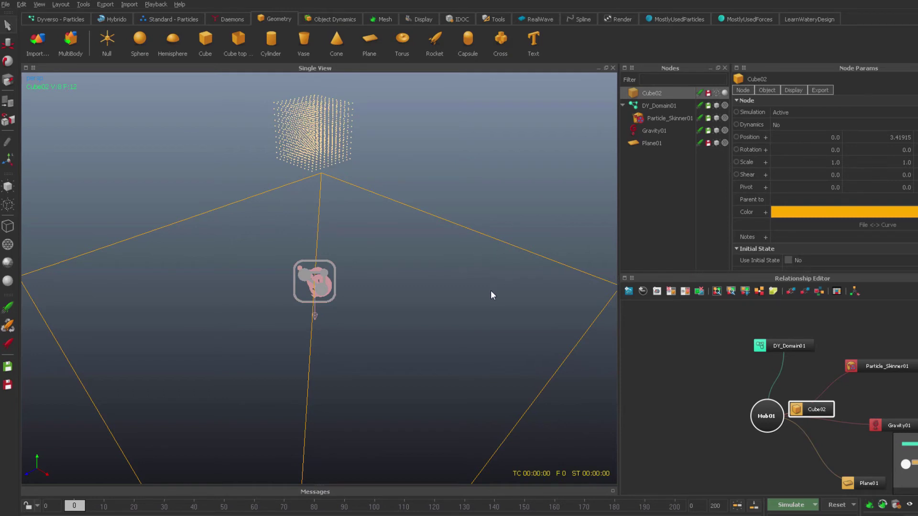
left_click_drag(491, 290, 495, 284, "alt")
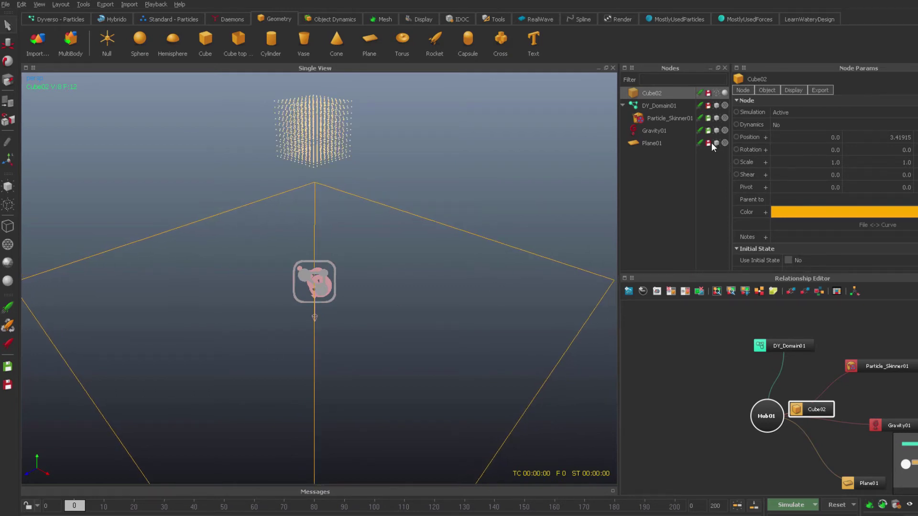
Rename the DY_Domain01 node to DY_D1.
left_click(660, 106)
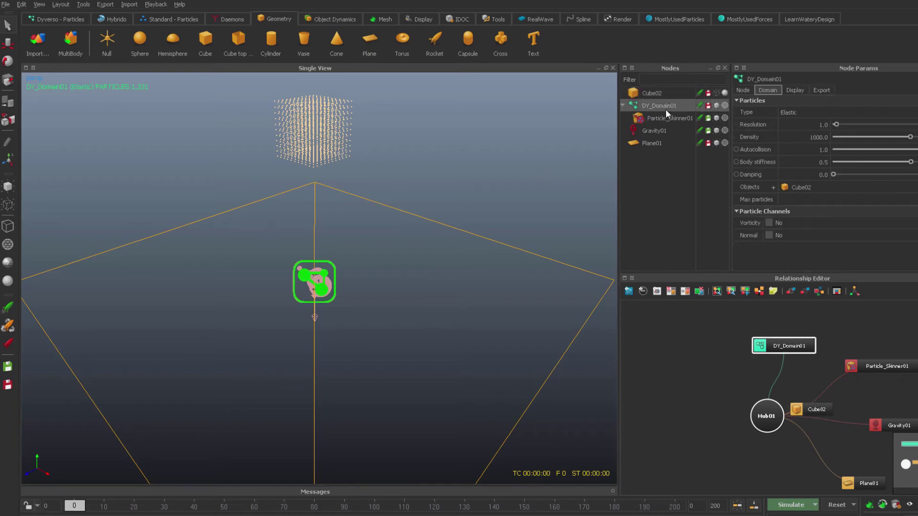
right_click(665, 109)
left_click(680, 114)
type("DY_D1")
key("Return")
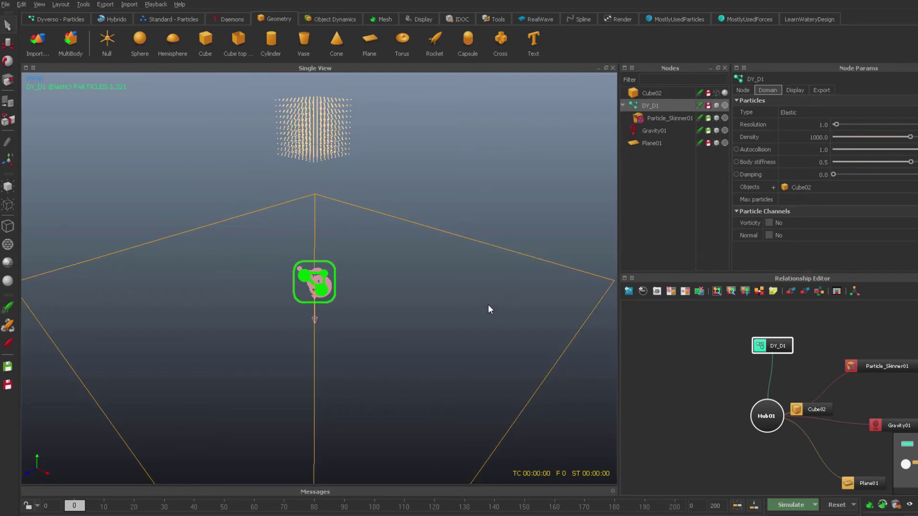
Run the simulation to watch the elastic particles fall onto the plane, stop it, and reset the scene.
key("ctrl+a")
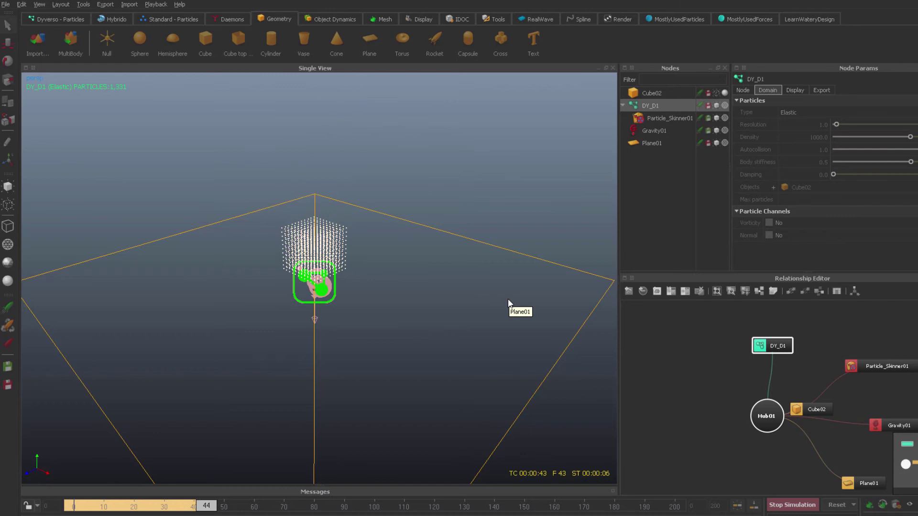
key("ctrl+a")
left_click_drag(390, 273, 256, 249, "alt")
left_click_drag(367, 307, 387, 271, "alt")
key("ctrl+r")
left_click(485, 266)
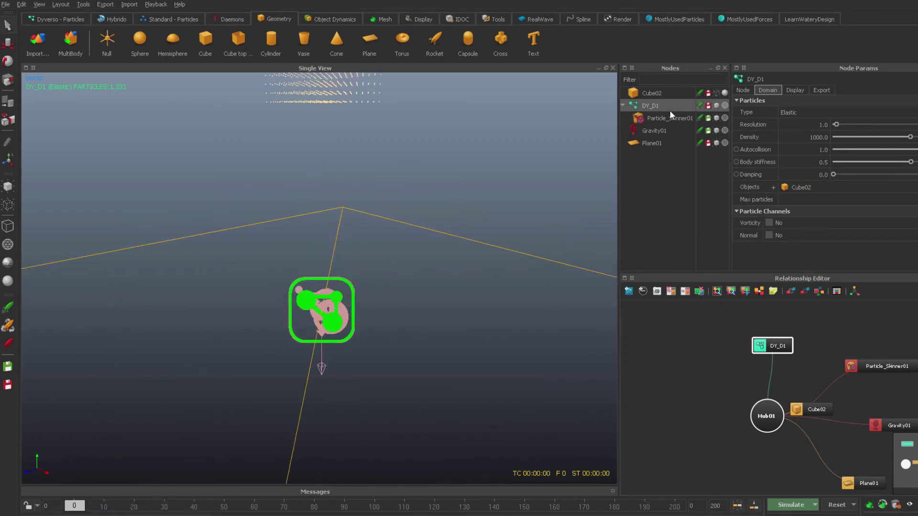
Show Cube02 in the viewport and scale it into a thin vertical column, about 0.19 in X and 3.91 in Y.
left_click(659, 92)
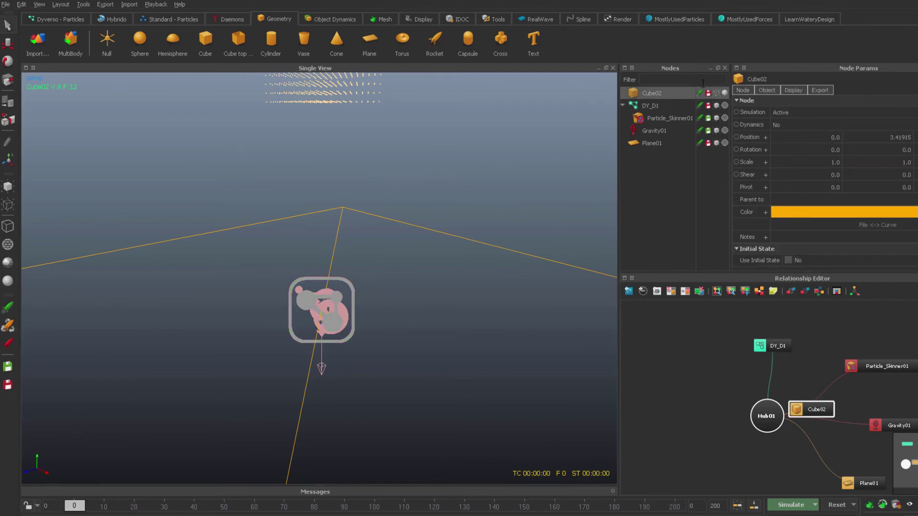
left_click_drag(438, 224, 383, 231, "alt")
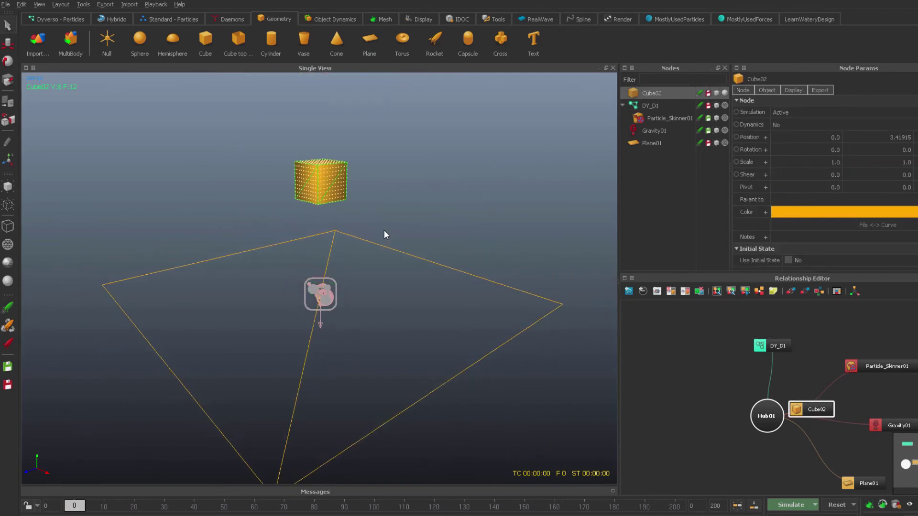
key("w")
key("r")
left_click_drag(320, 181, 263, 162)
left_click(326, 122)
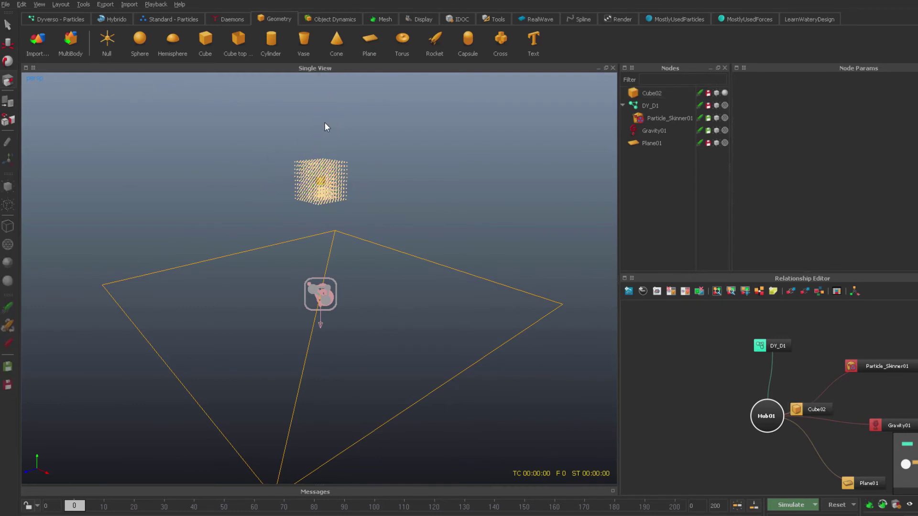
left_click(631, 92)
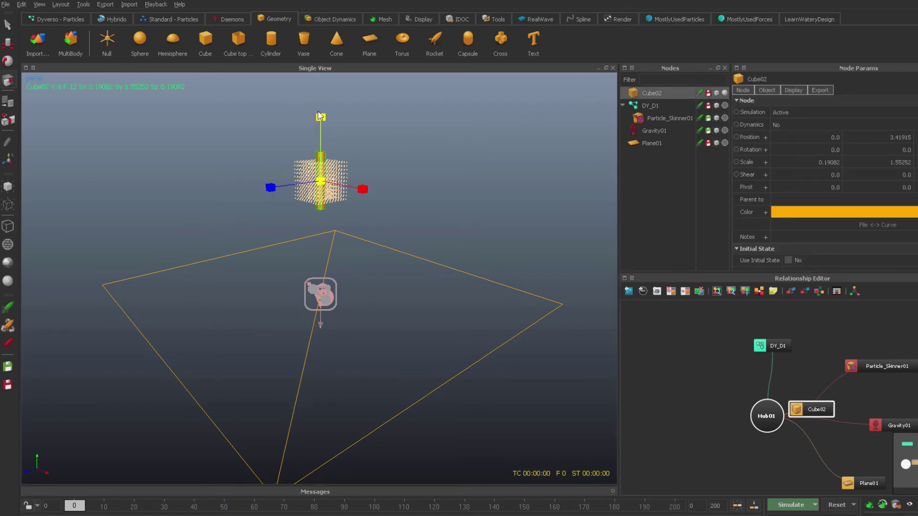
left_click_drag(320, 127, 319, 79)
Raise the Cube02 column above the plane to a Y position of about 4.51 and hide it in the viewport.
left_click_drag(389, 216, 382, 233, "alt")
key("w")
left_click_drag(324, 154, 323, 123)
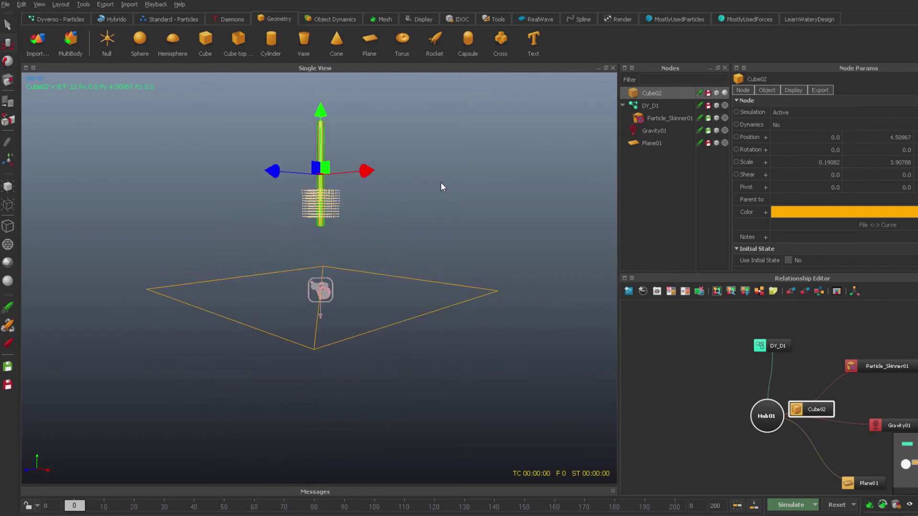
left_click(477, 267)
key("q")
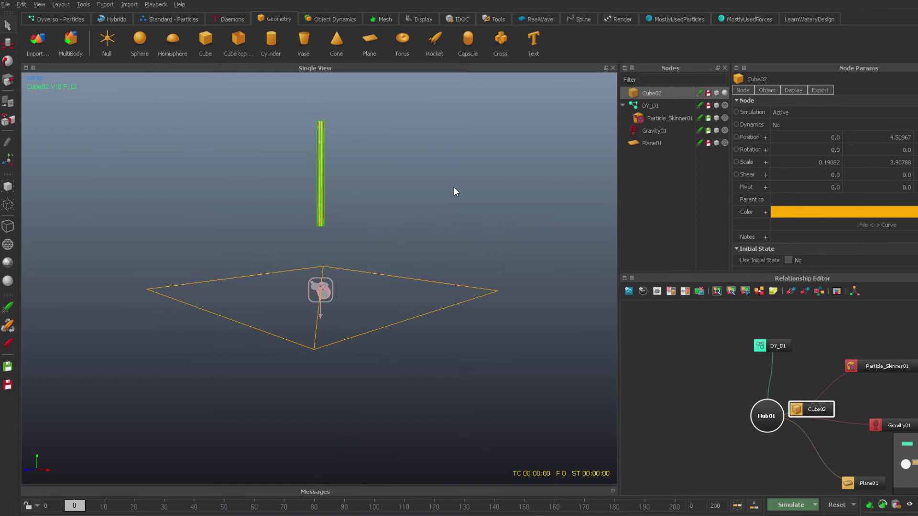
left_click_drag(454, 187, 515, 266, "alt")
left_click(717, 93)
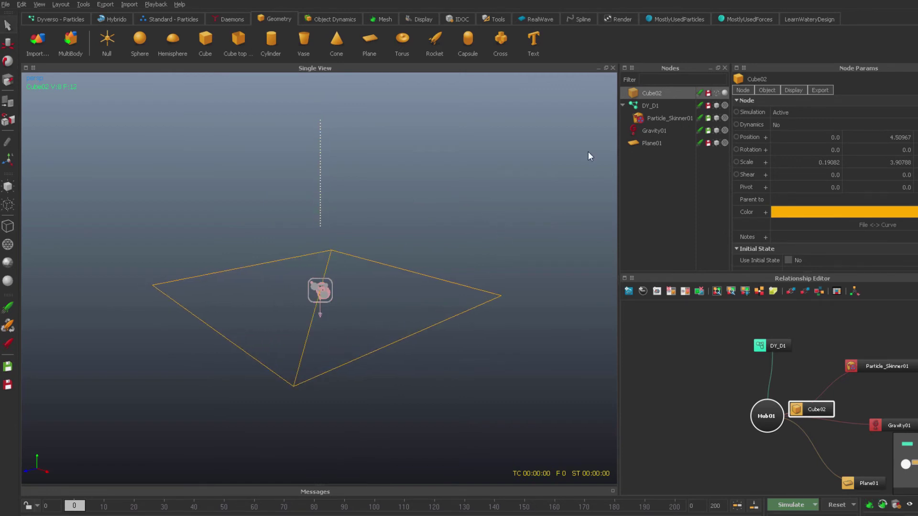
left_click_drag(588, 151, 552, 179, "alt")
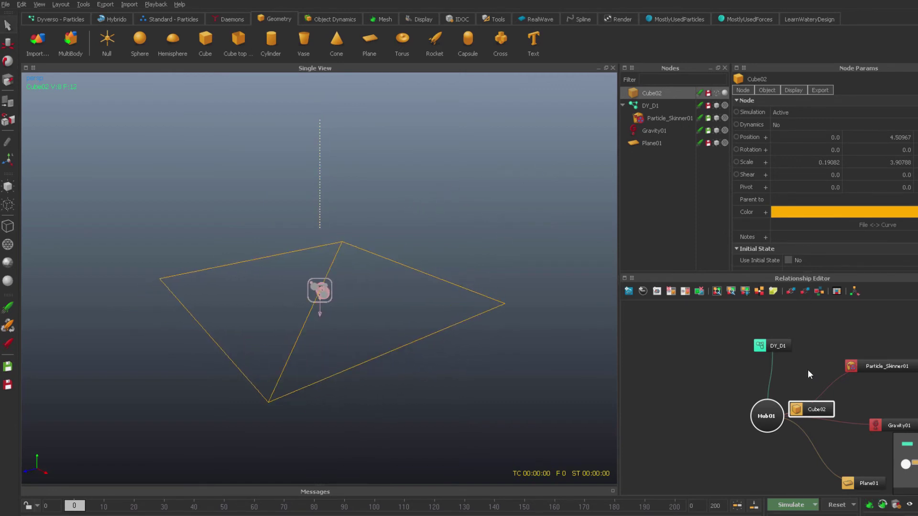
Set the DY_D1 domain's resolution to 50 and reset the scene to refill the column with particles.
left_click(774, 345)
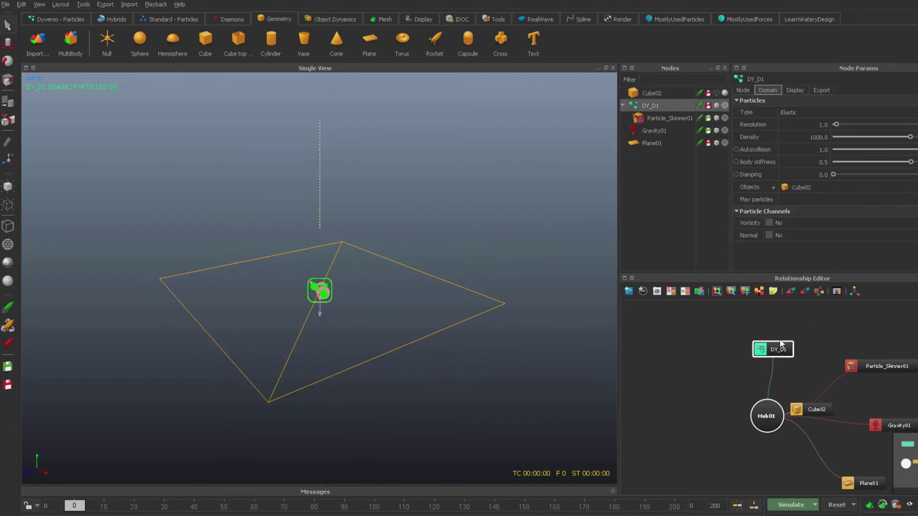
left_click(810, 126)
type("50")
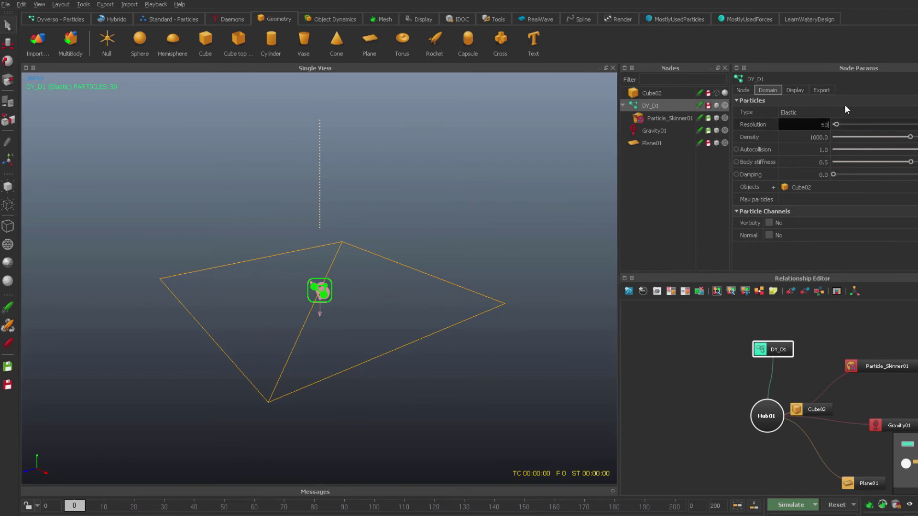
key("Return")
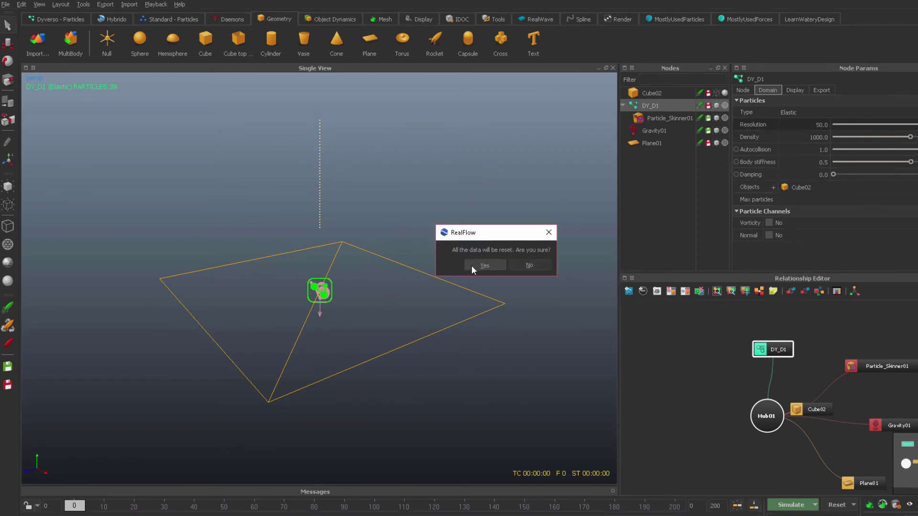
left_click(472, 265)
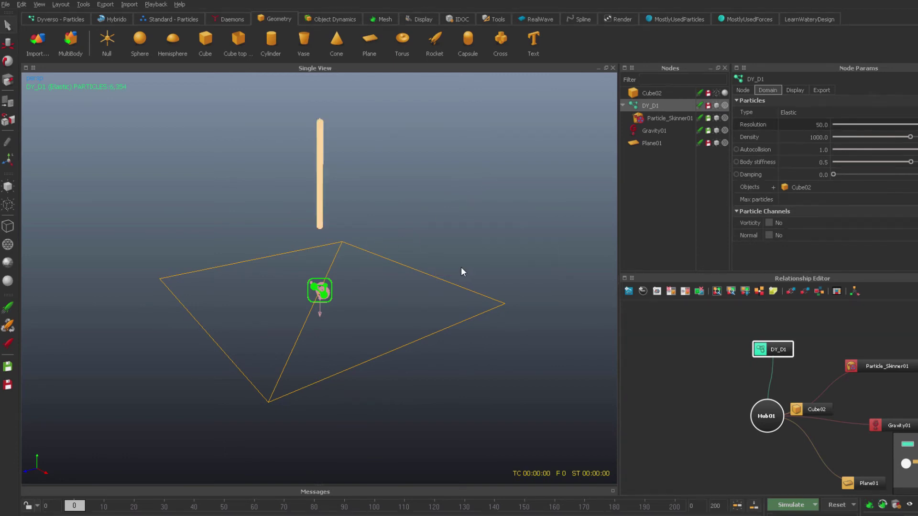
Set the DY_D1 domain's resolution to 10 and reset the scene.
left_click(808, 121)
type("10")
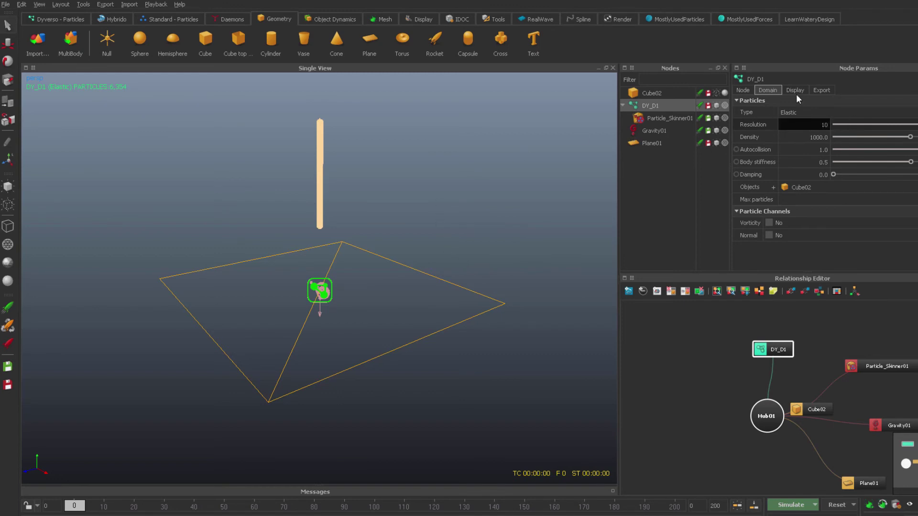
key("Return")
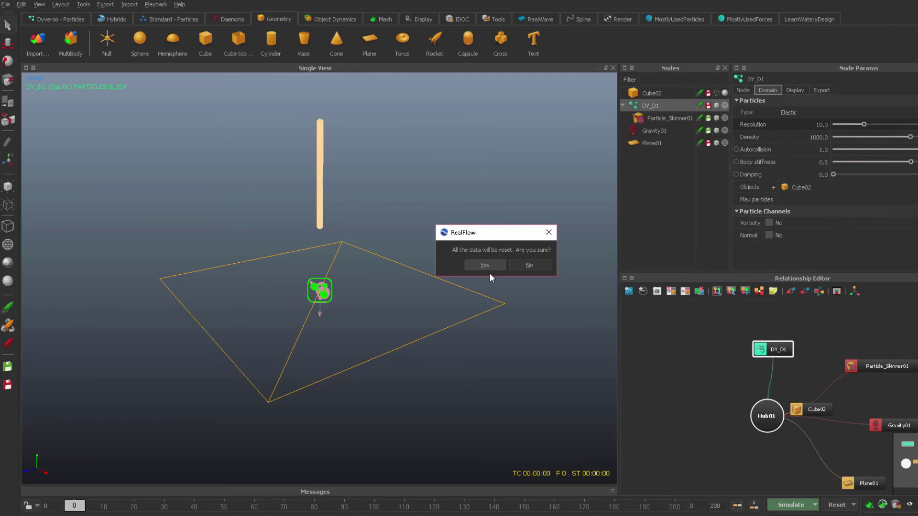
left_click(487, 266)
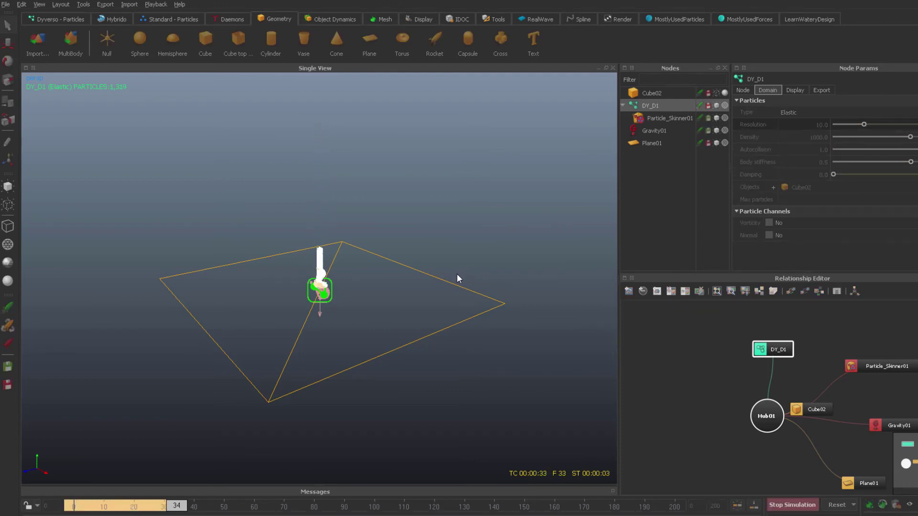
Watch the simulated elastic column fall onto the plane, and inspect the Plane01 and DY_D1 nodes.
left_click_drag(292, 287, 402, 281, "alt")
left_click(366, 303)
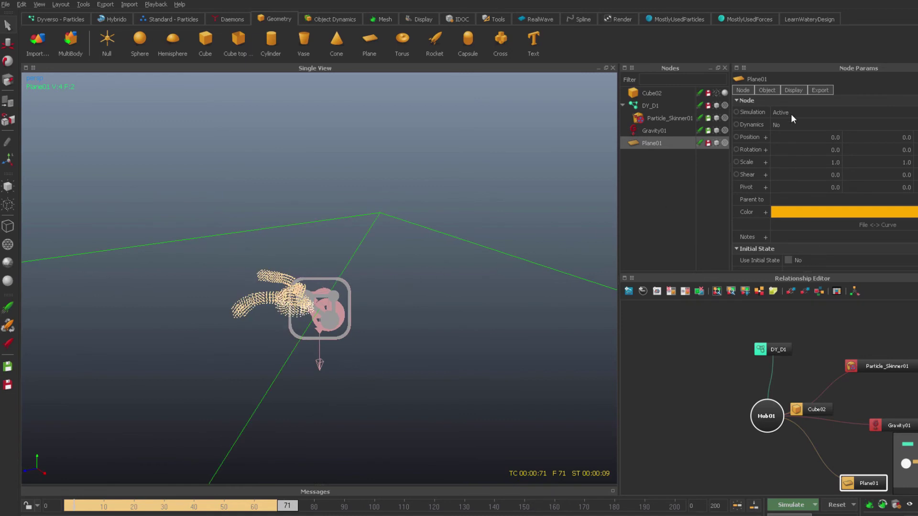
left_click(778, 349)
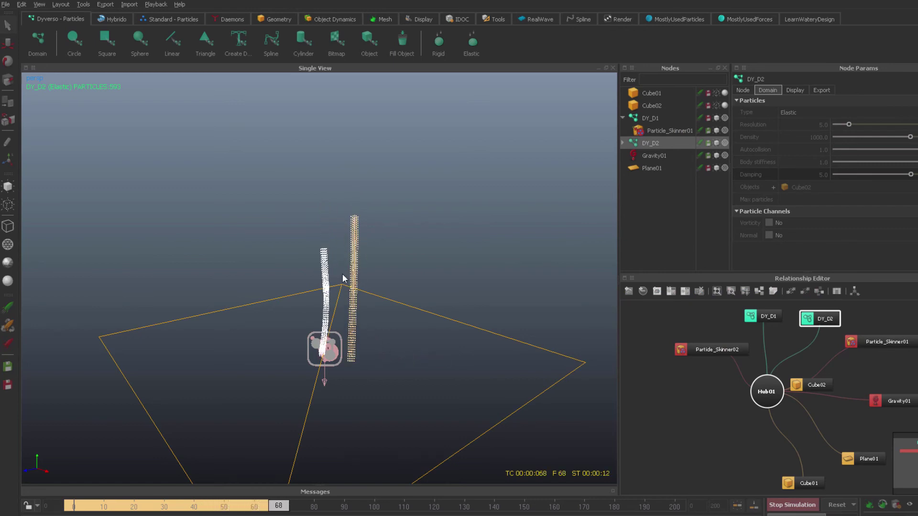
Select Plane01 and compare how the DY_D1 and DY_D2 columns behave on the plane during the simulation.
left_click(386, 315)
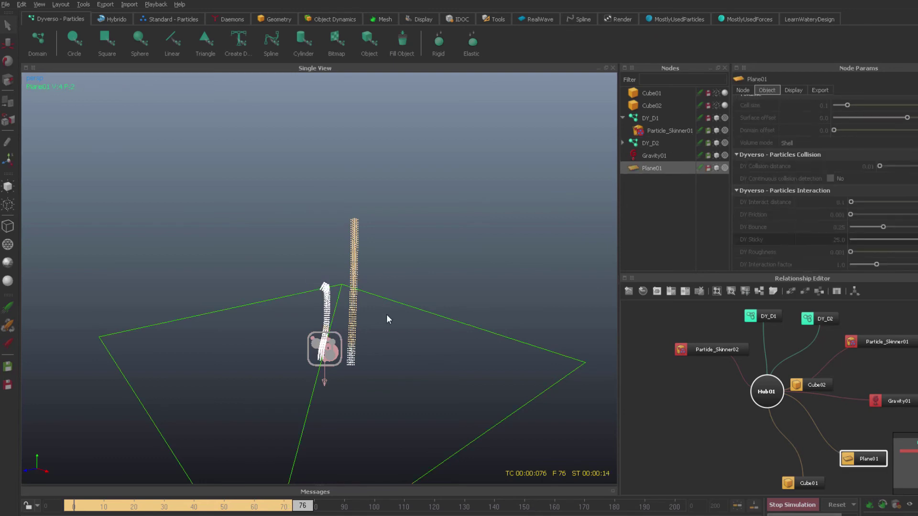
left_click_drag(405, 334, 421, 328, "alt")
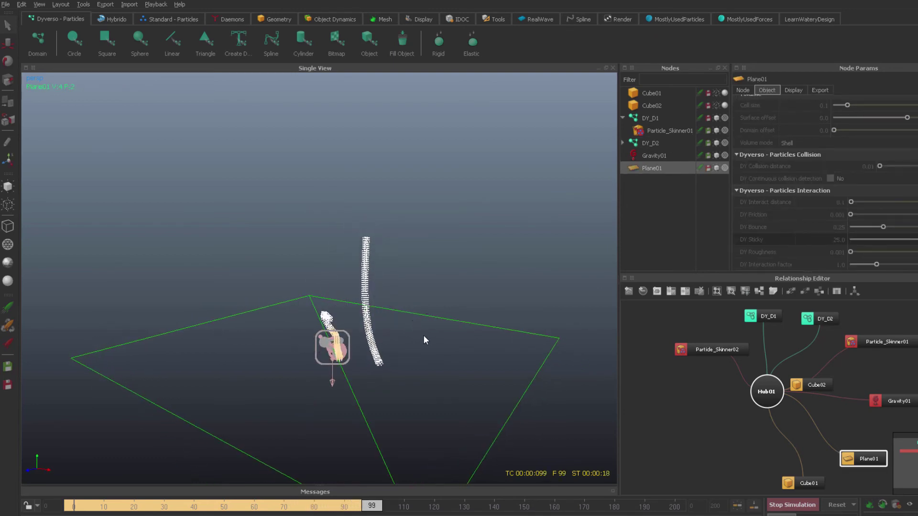
left_click_drag(425, 340, 399, 333, "alt")
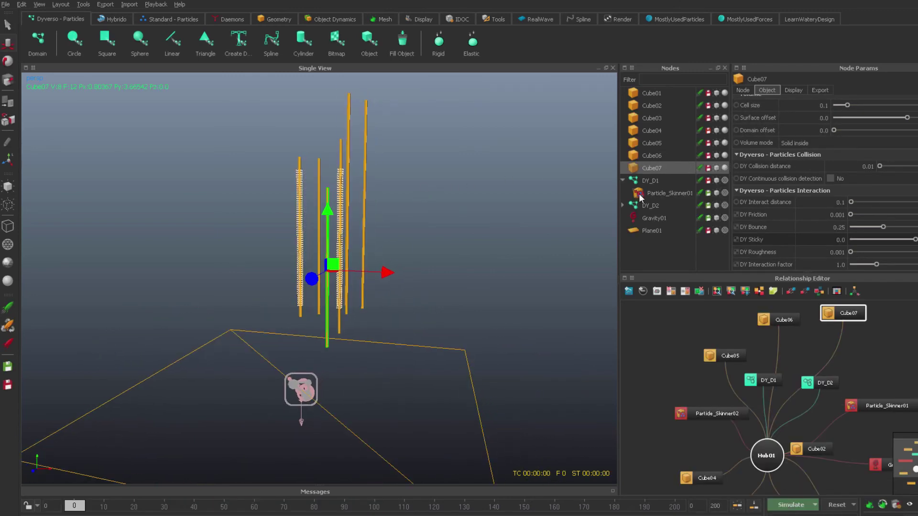
Assign Cube01 through Cube04 as the skin objects of Particle_Skinner01 under DY_D1.
left_click(627, 181)
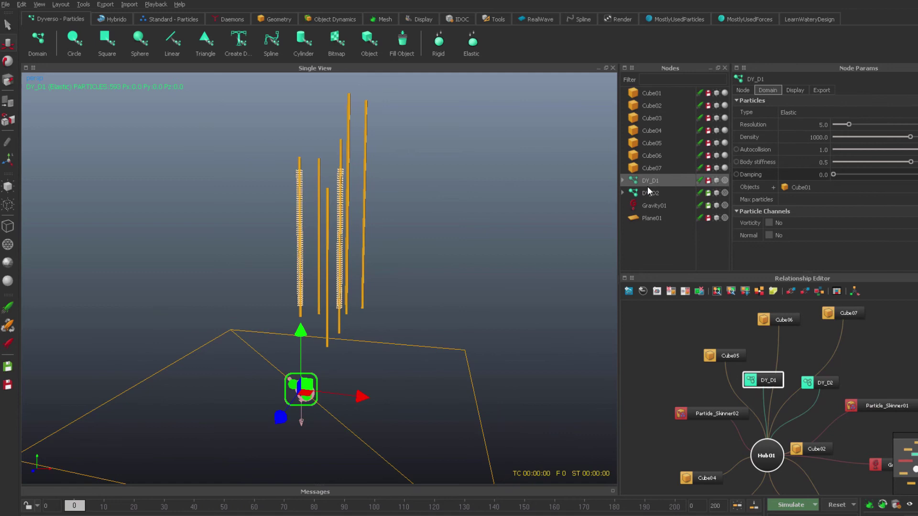
left_click(654, 193)
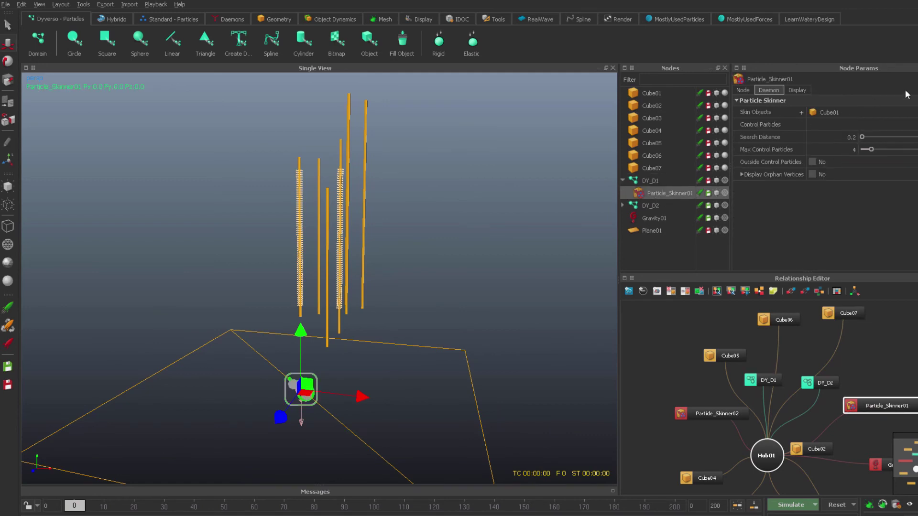
left_click(801, 112)
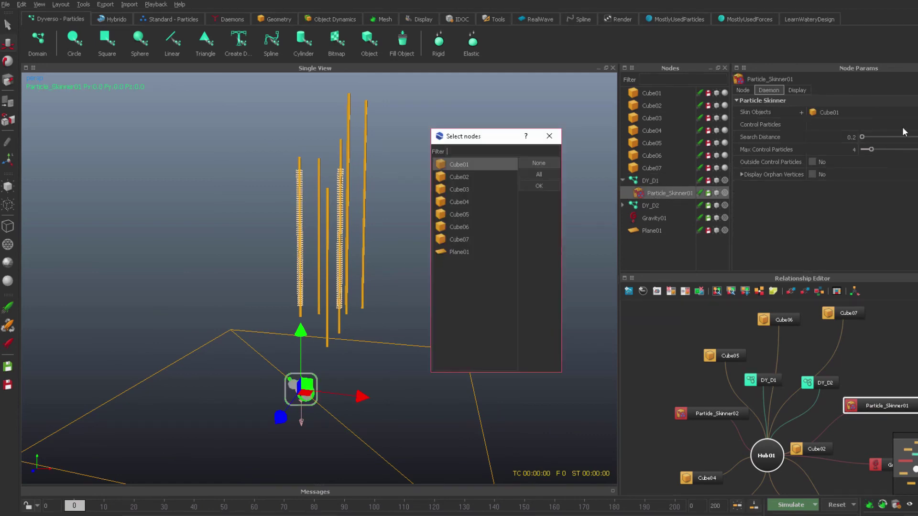
left_click(467, 177)
left_click(467, 164)
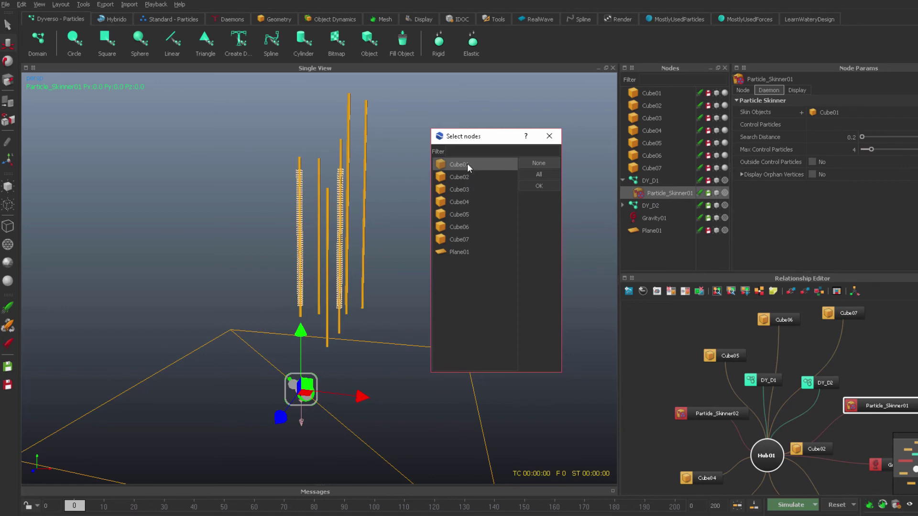
left_click(464, 202, "shift")
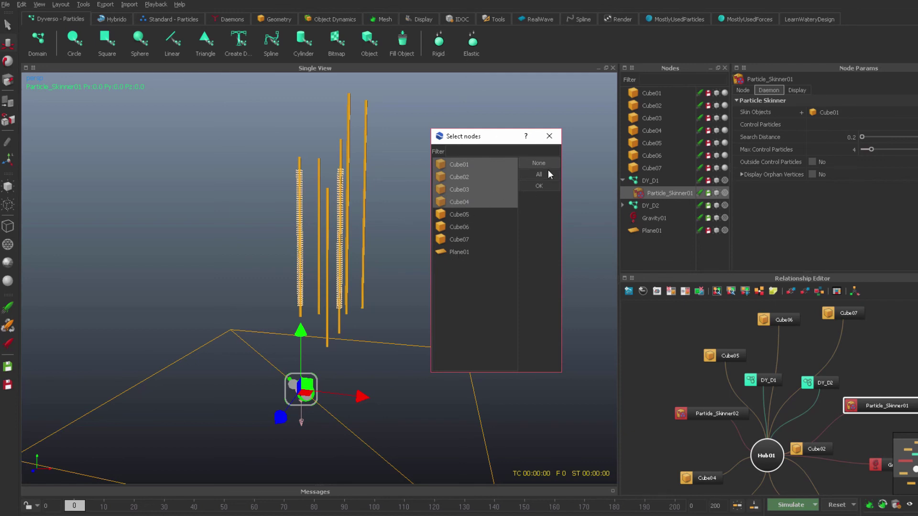
left_click(541, 186)
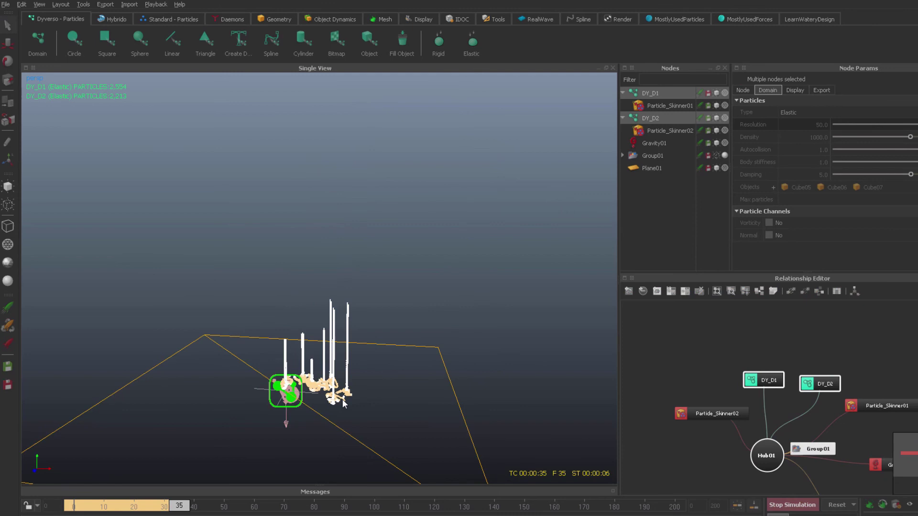
Examine the elastic strands of DY_D1 and DY_D2 up close as they fall and pile up on the plane.
left_click_drag(337, 397, 349, 368, "alt")
right_click_drag(349, 368, 376, 392, "alt")
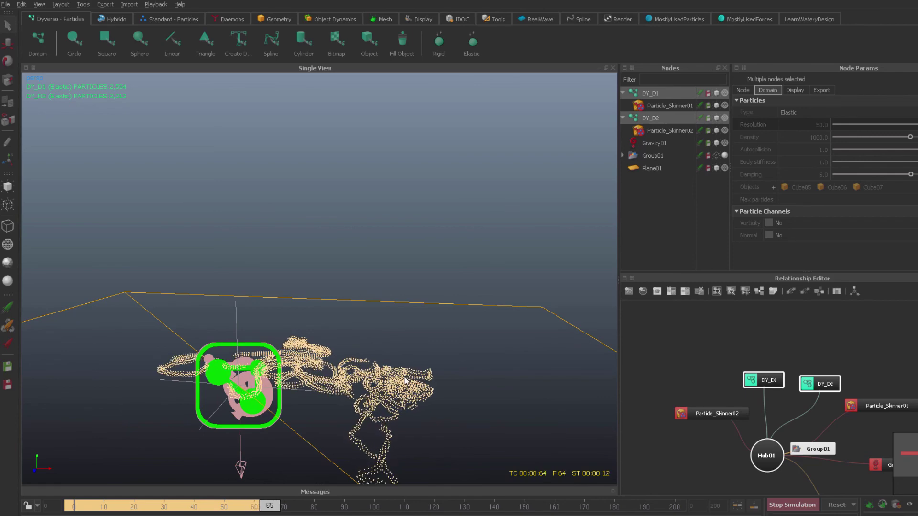
left_click_drag(376, 392, 431, 390, "alt")
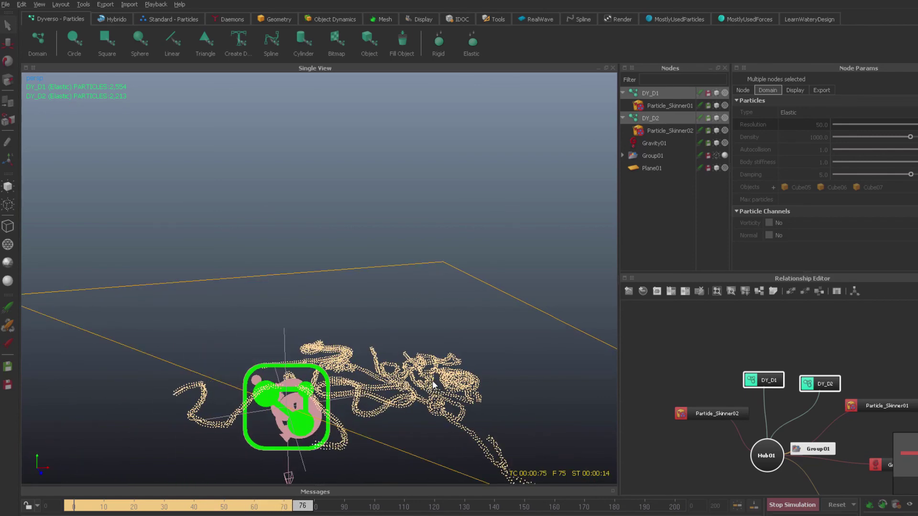
left_click_drag(480, 370, 346, 317, "alt")
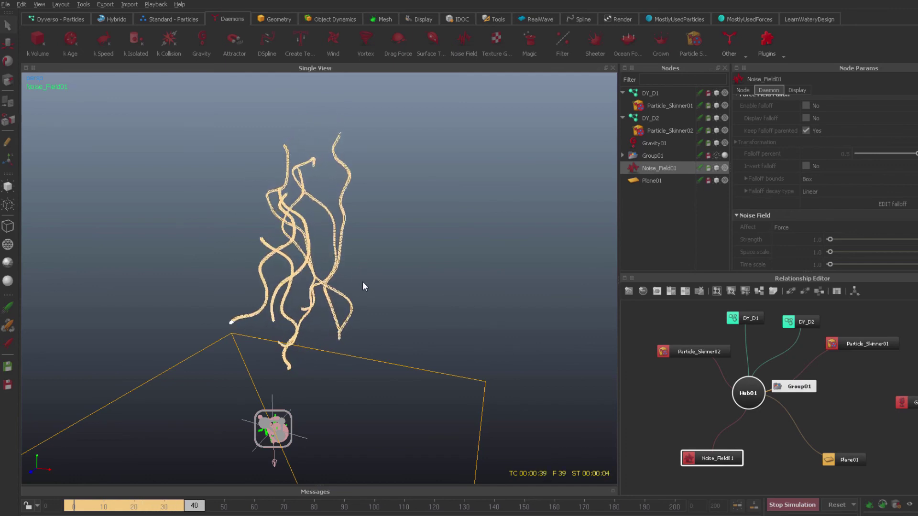
Examine from several angles how Noise_Field01 moves and bends the elastic strands during the simulation.
mouse_move(373, 277)
left_mouse_down("alt")
mouse_move(414, 264)
mouse_move(357, 281)
mouse_move(376, 255)
mouse_move(357, 277)
left_mouse_up("alt")
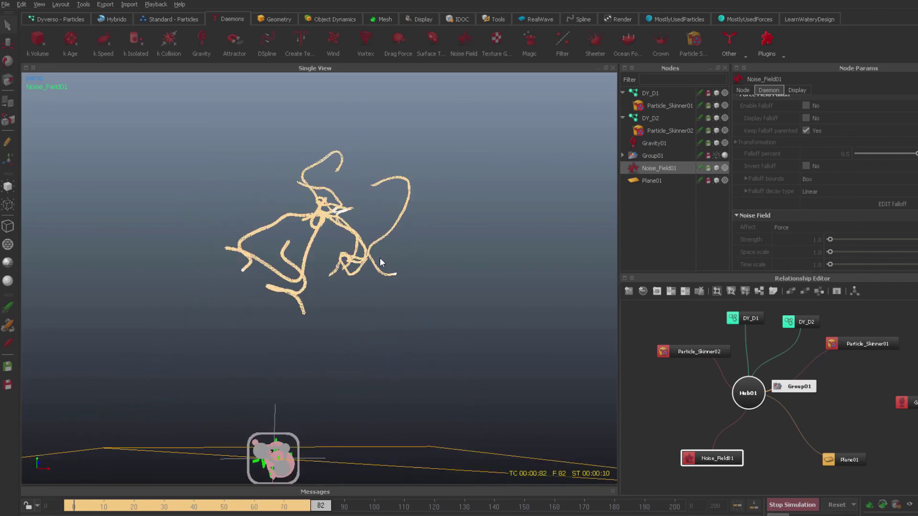
left_click_drag(380, 262, 383, 283, "alt")
left_click_drag(398, 251, 386, 238, "alt")
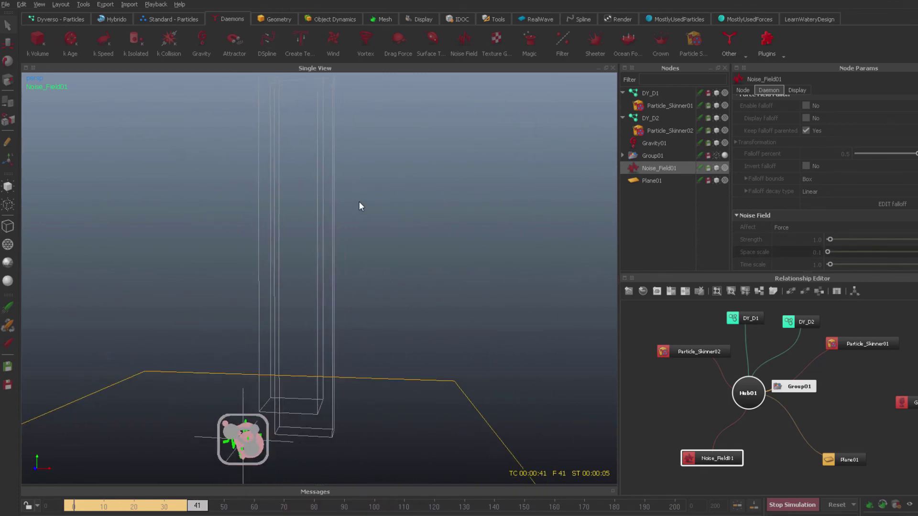
left_click_drag(359, 202, 337, 359, "alt")
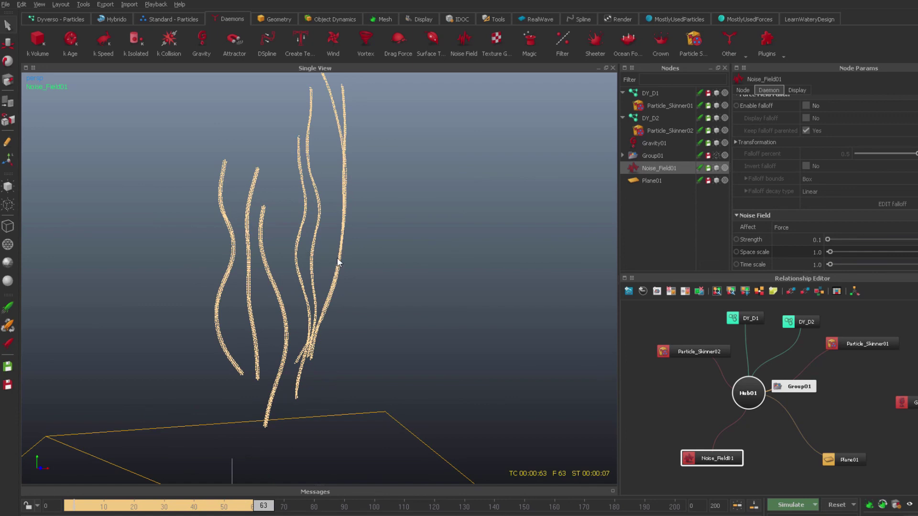
Reset the scene and rerun the simulation to examine how the DY_Emitter01 particles interact with the elastic strands.
key("ctrl+r")
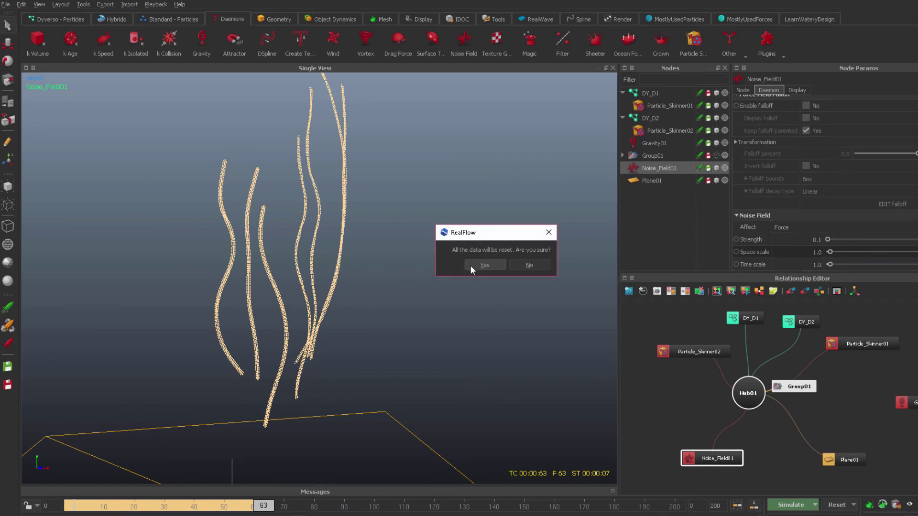
left_click(484, 265)
key("ctrl+a")
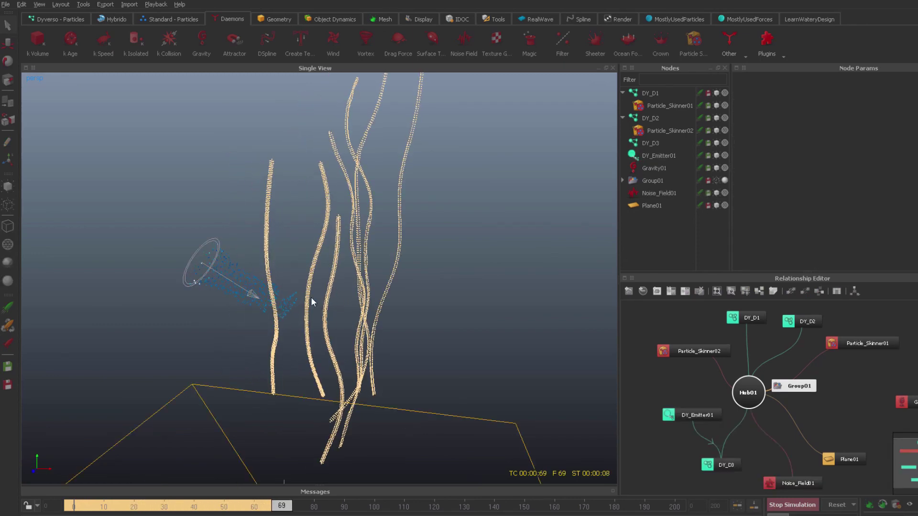
left_click_drag(301, 328, 341, 341, "alt")
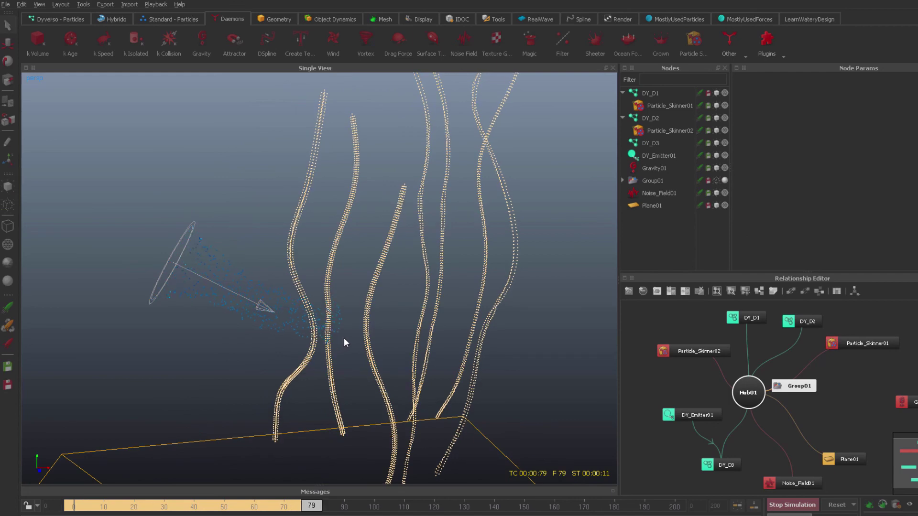